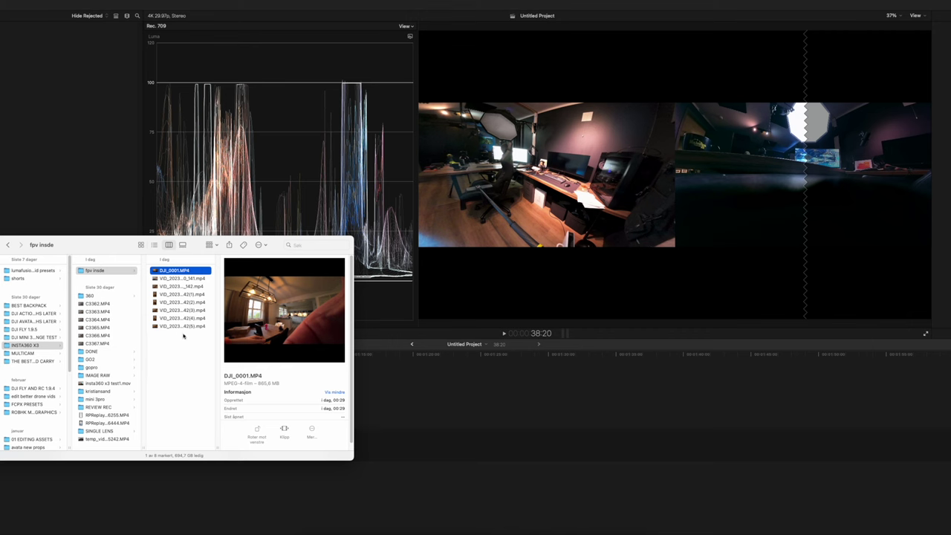
Import the clips VID_20230323_093904_00_142(4) and 142(5) from the fpv insde folder and append both to the project timeline
shift+click(182, 318)
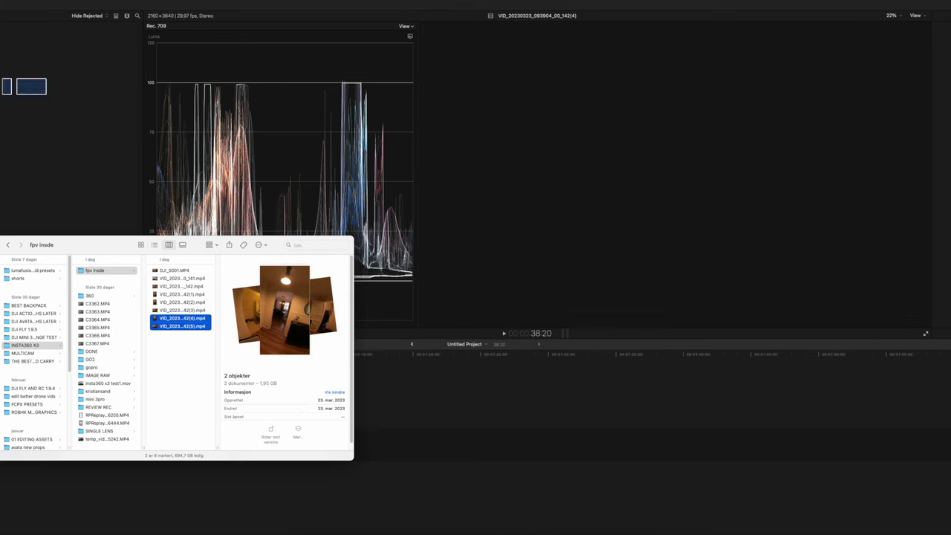
drag(5, 164, 8, 164)
drag(31, 86, 279, 445)
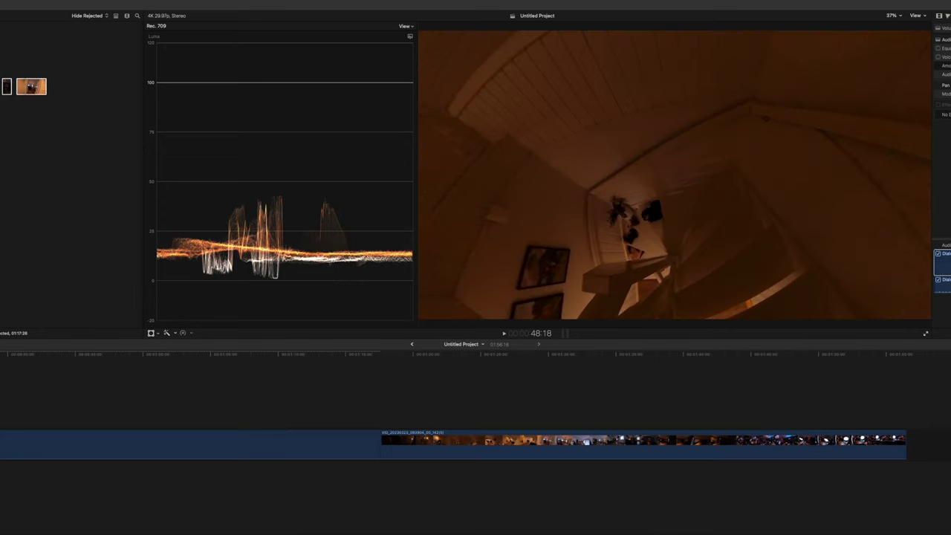
Place an adjustment layer above the 142(5) clip and stretch it over the clip's full length
click(452, 442)
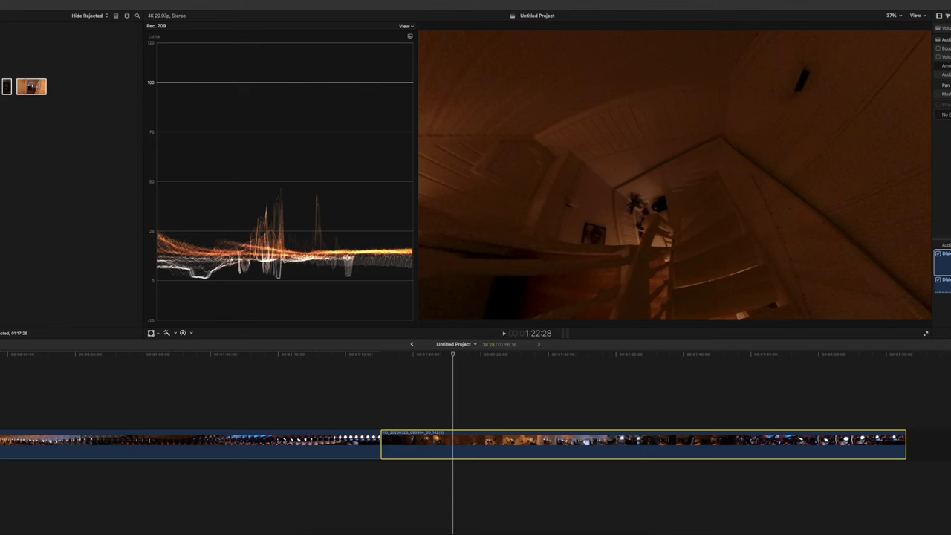
key(super+f)
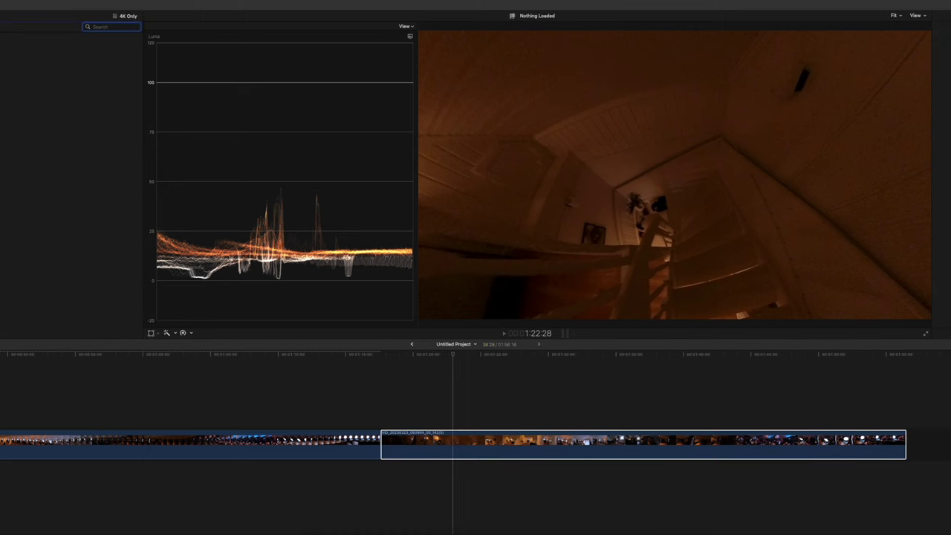
click(383, 424)
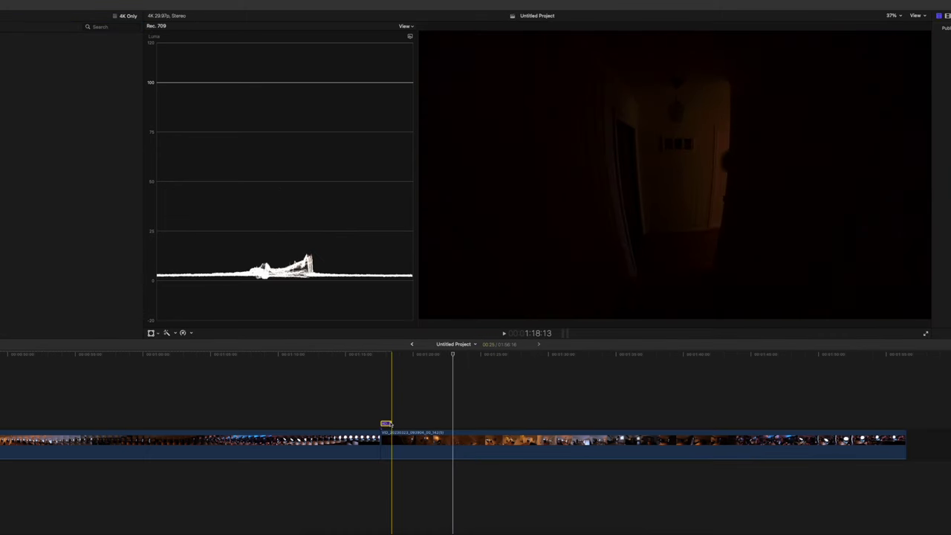
drag(390, 424, 904, 424)
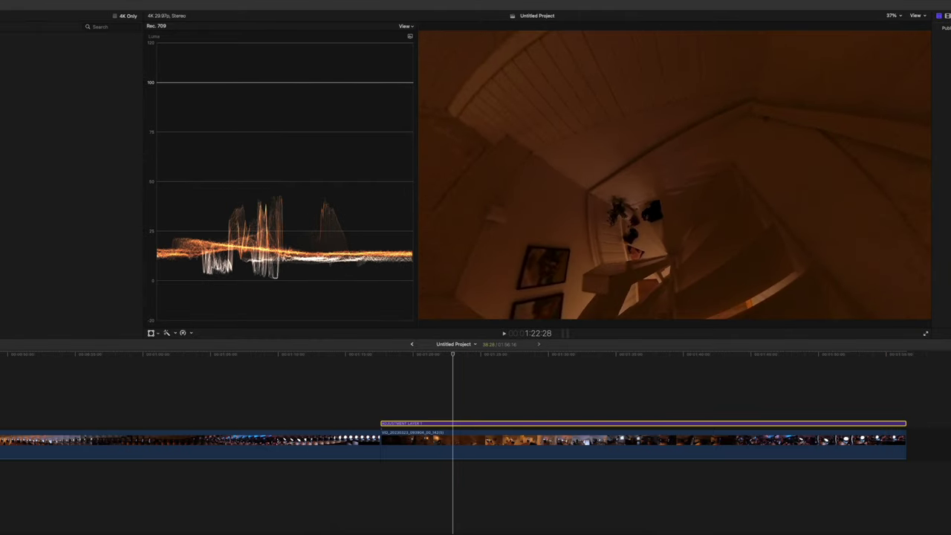
Cool the adjustment layer with Color Wheels: temperature about 4500, midtones and shadows shifted slightly toward blue
drag(913, 113, 594, 225)
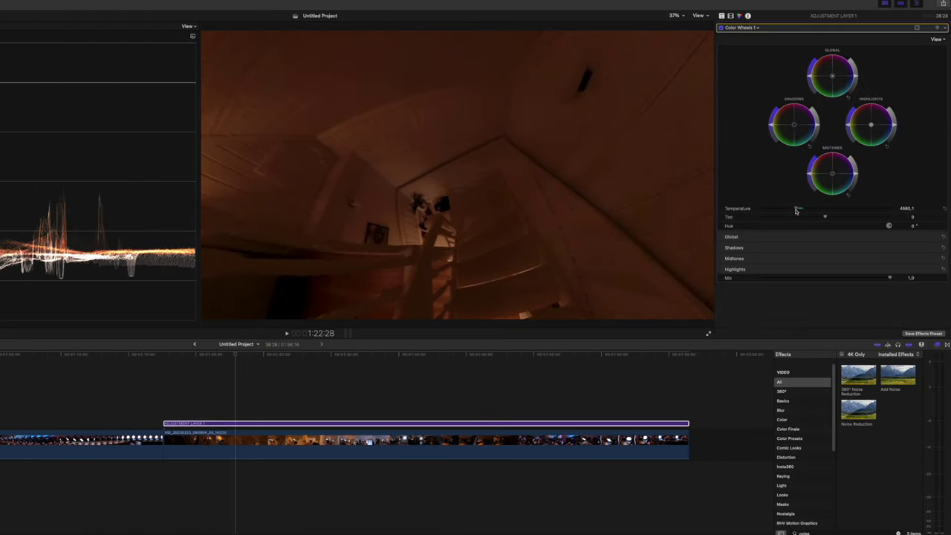
drag(798, 210, 794, 212)
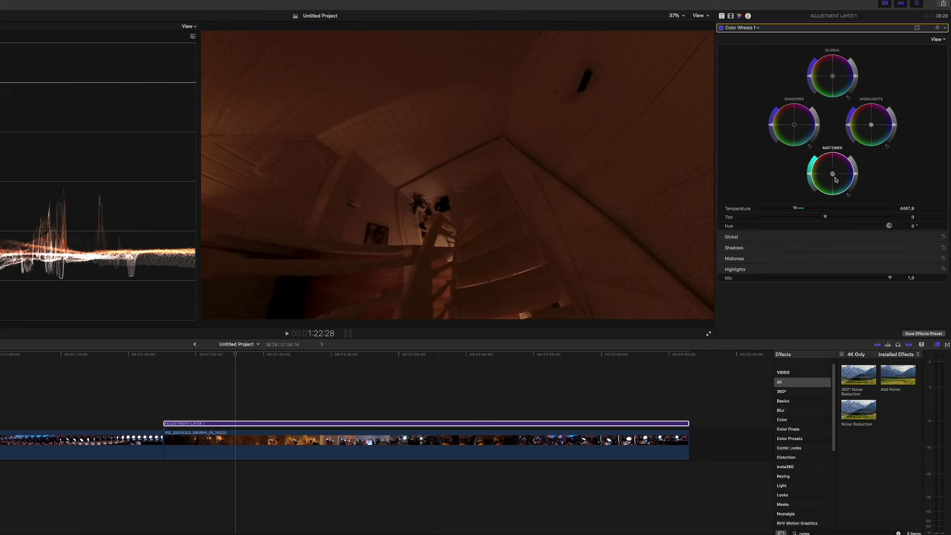
drag(792, 126, 800, 140)
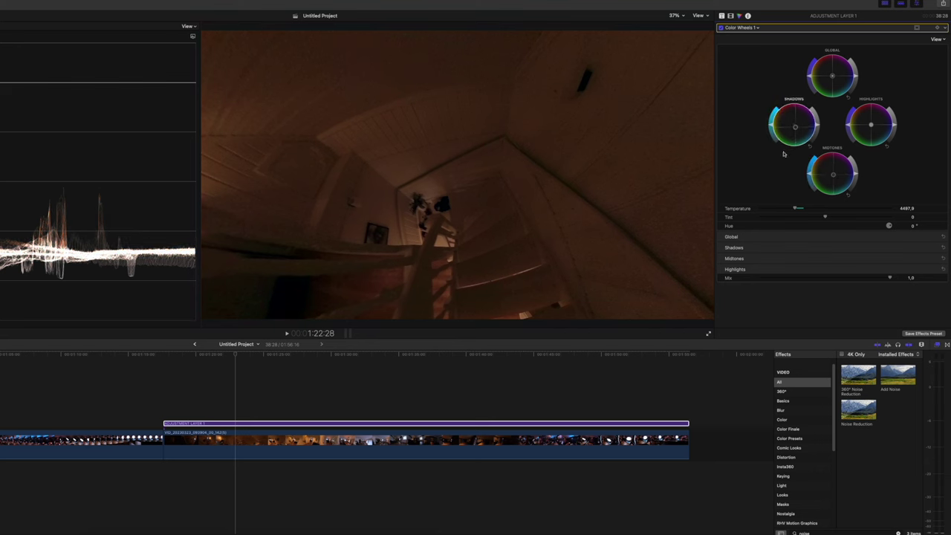
At 1:26:10, lower the midtones brightness and slightly raise the shadows brightness of the adjustment layer
click(281, 416)
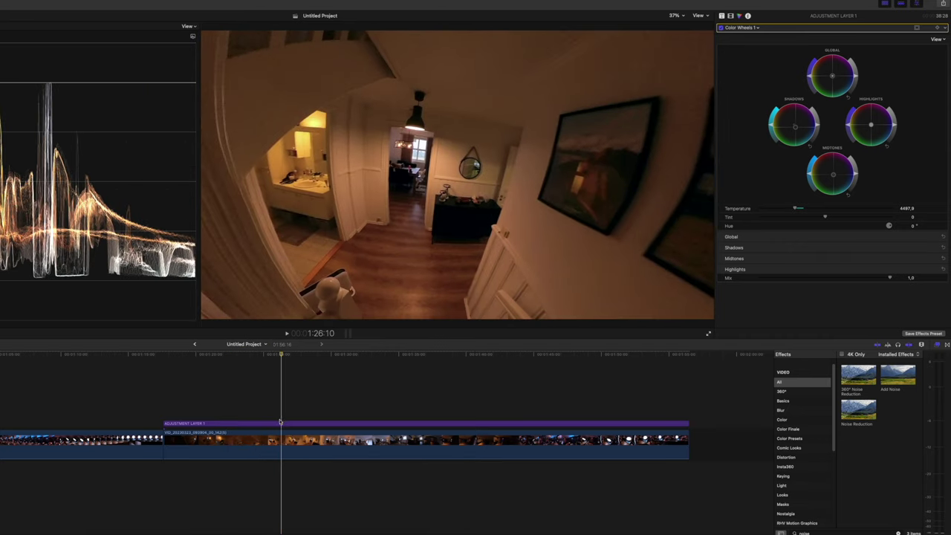
click(281, 423)
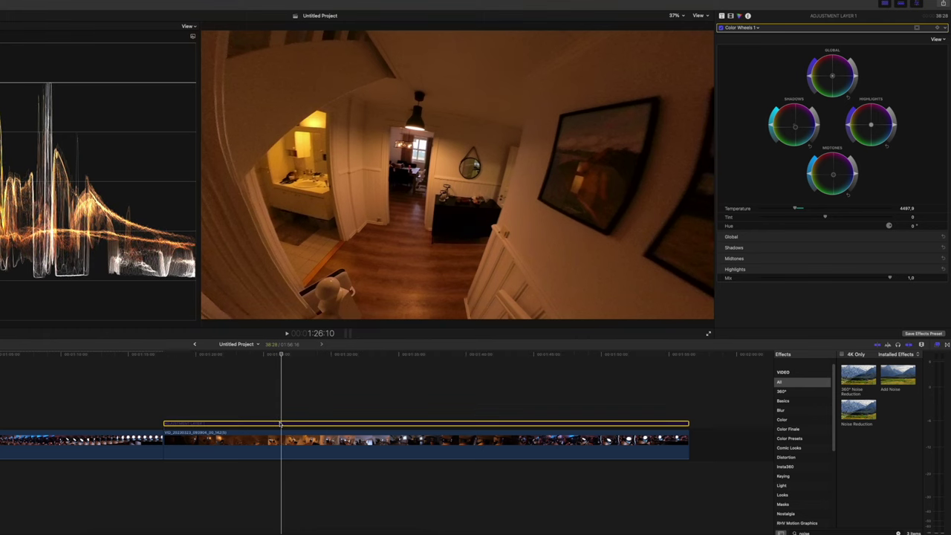
click(281, 422)
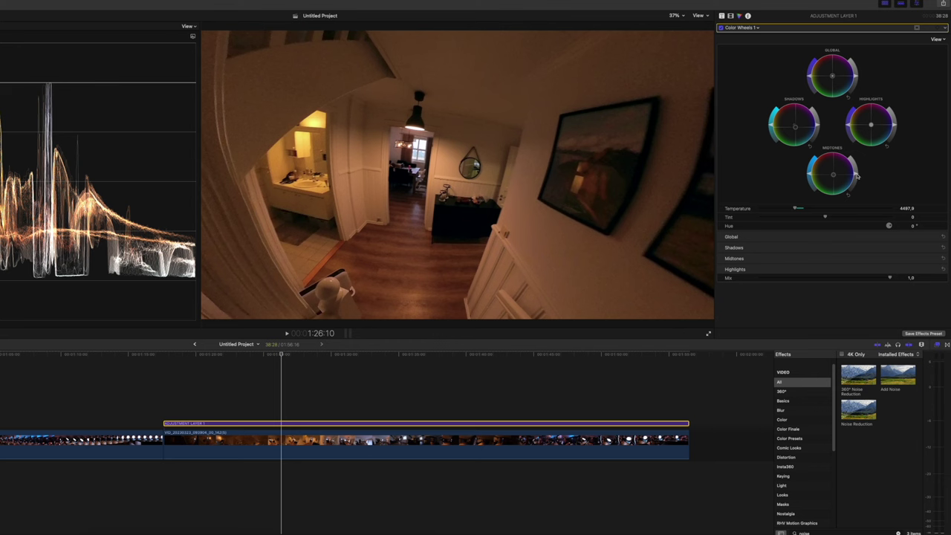
drag(858, 180, 858, 190)
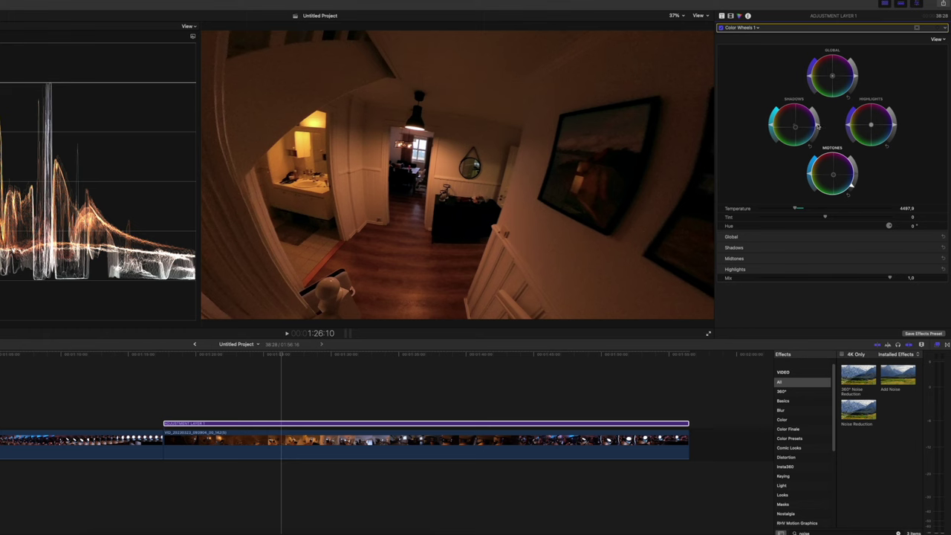
drag(818, 126, 817, 121)
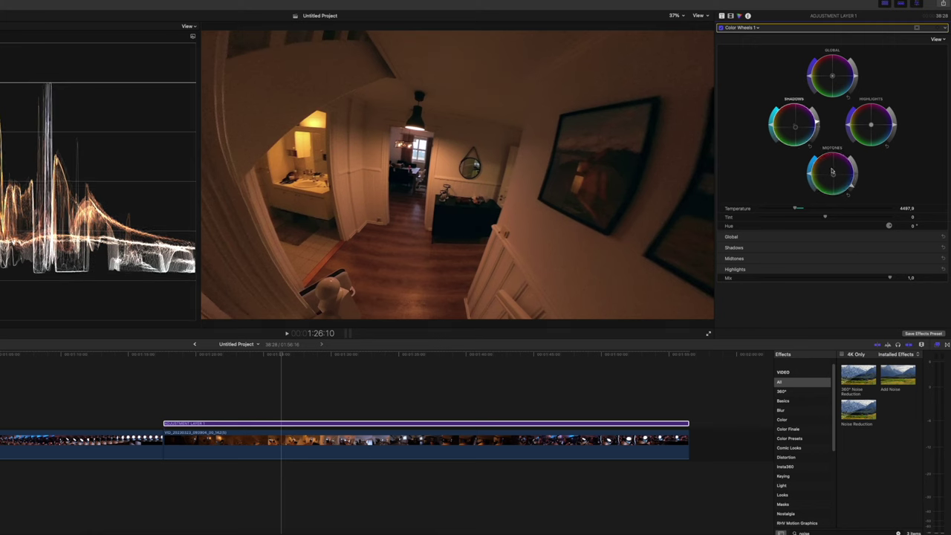
drag(853, 189, 853, 191)
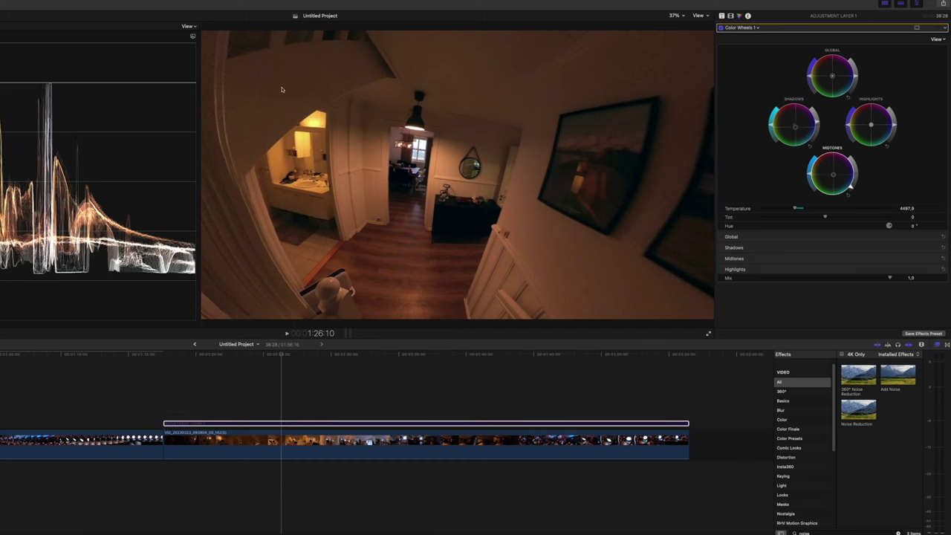
Toggle the adjustment layer off and on repeatedly to compare the hallway shot with and without the grade
key(v)
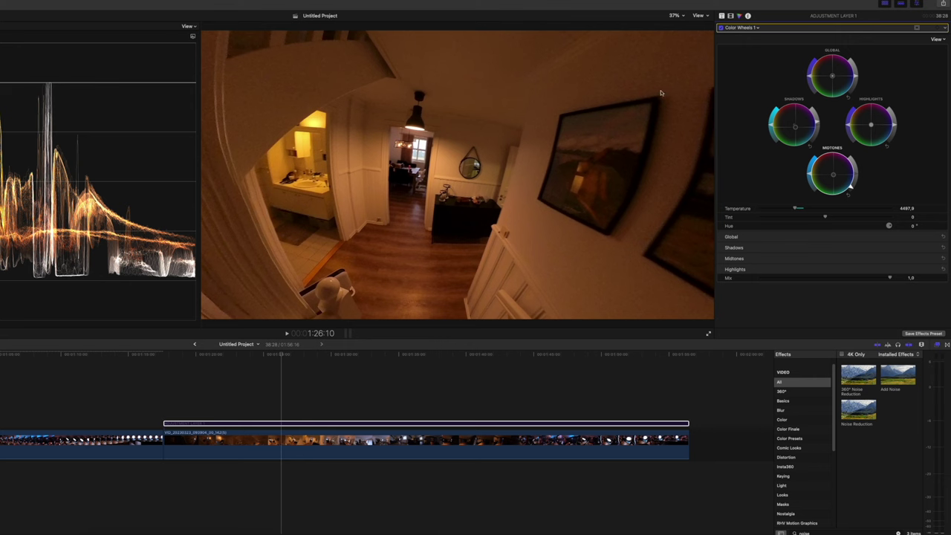
key(v)
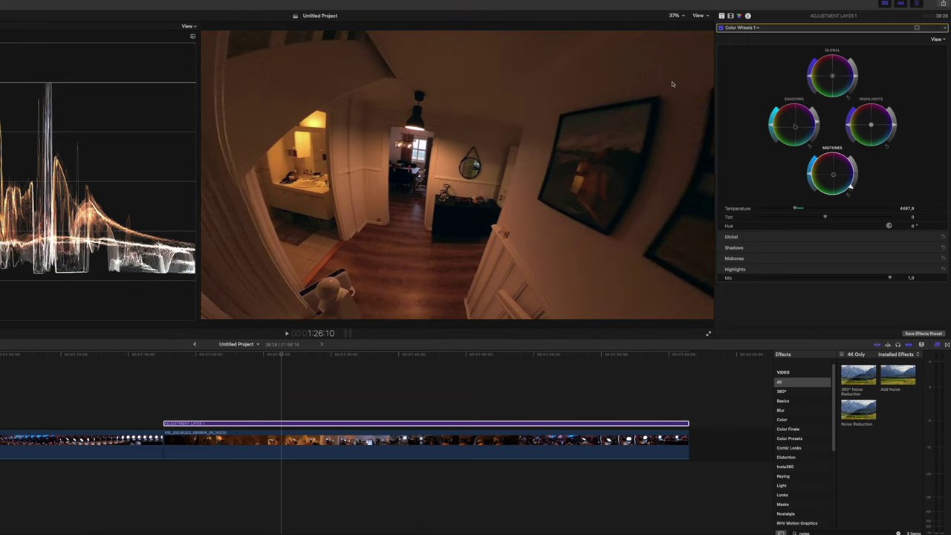
key(v)
key(v)
key(v)
key(v)
key(v)
key(v)
key(v)
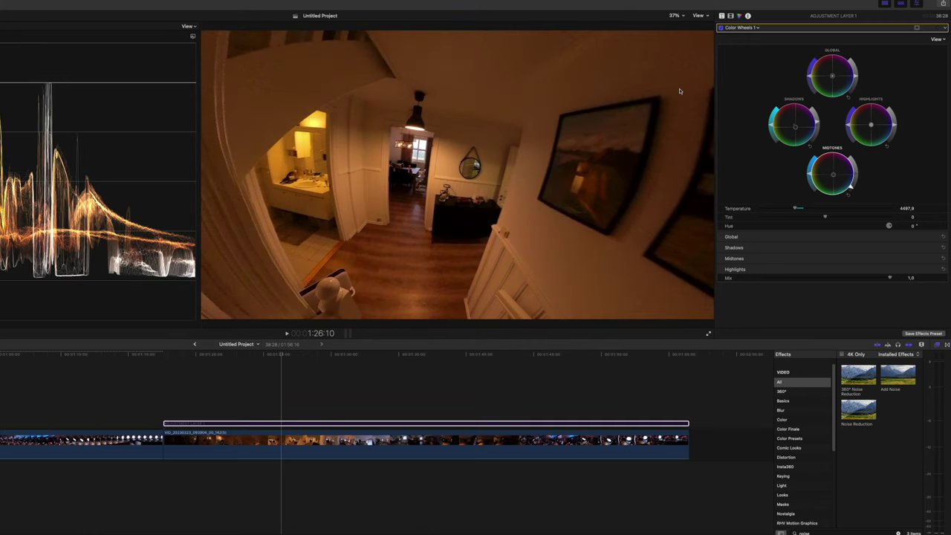
key(v)
key(v)
key(v)
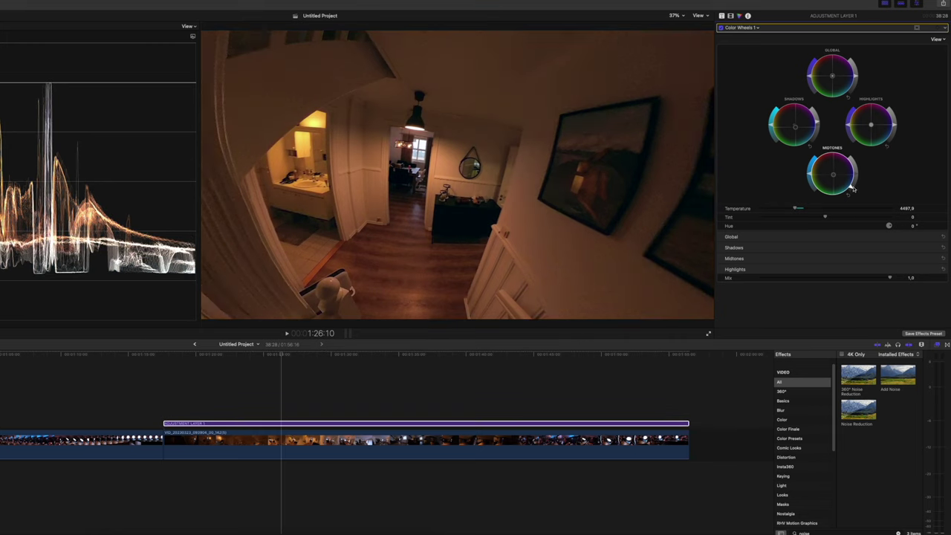
Raise the adjustment layer's midtones brightness slightly and compare the shot with the grade on and off
key(v)
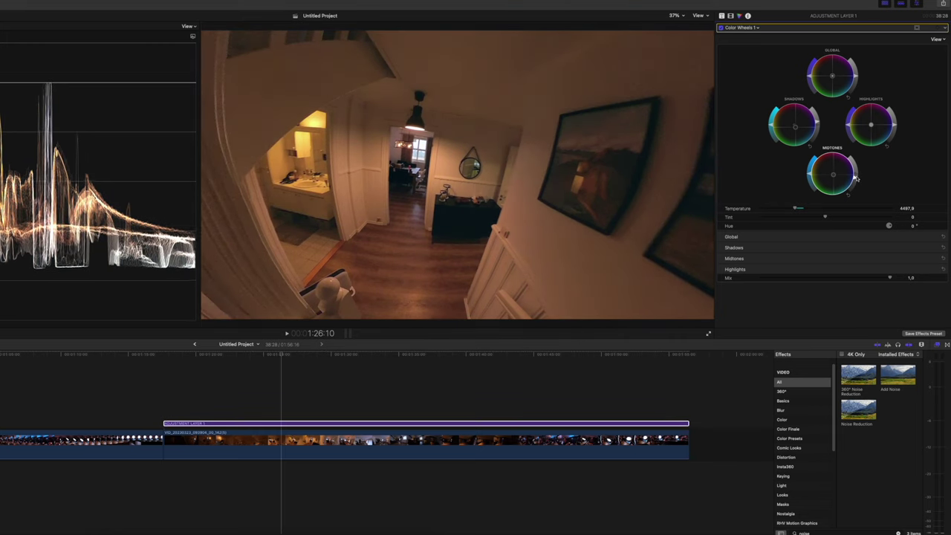
key(v)
key(v)
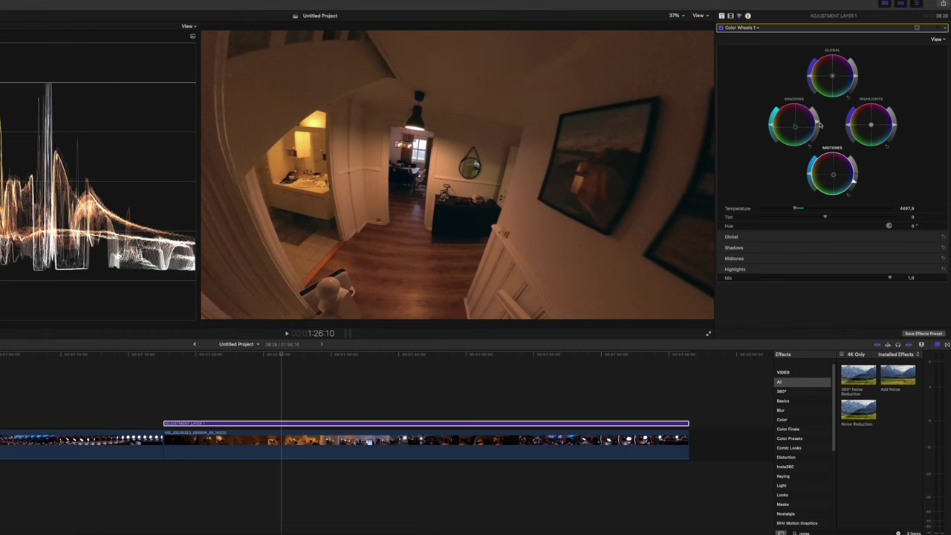
key(v)
key(v)
key(v)
key(v)
Apply Noise Reduction to the 142(5) clip with Amount set to Maximum and Sharpness to None
click(271, 440)
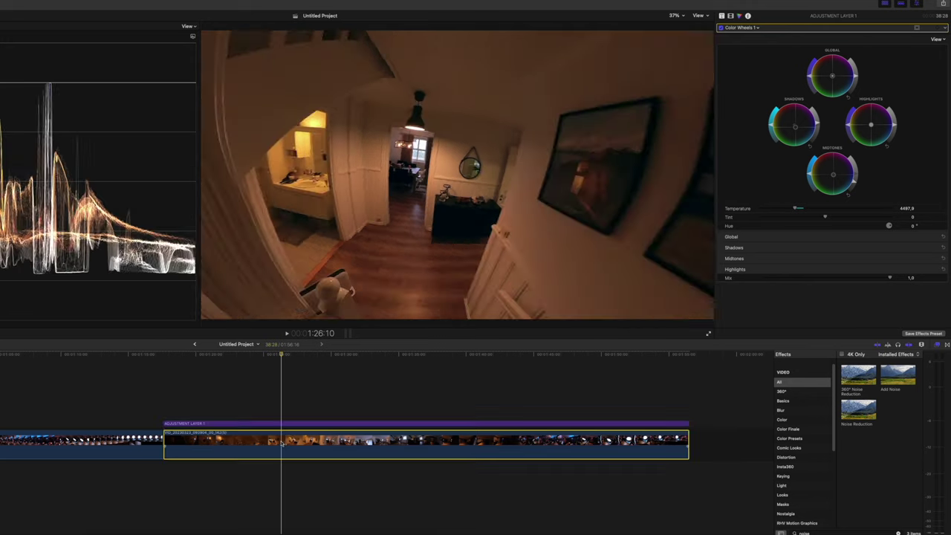
drag(864, 414, 321, 449)
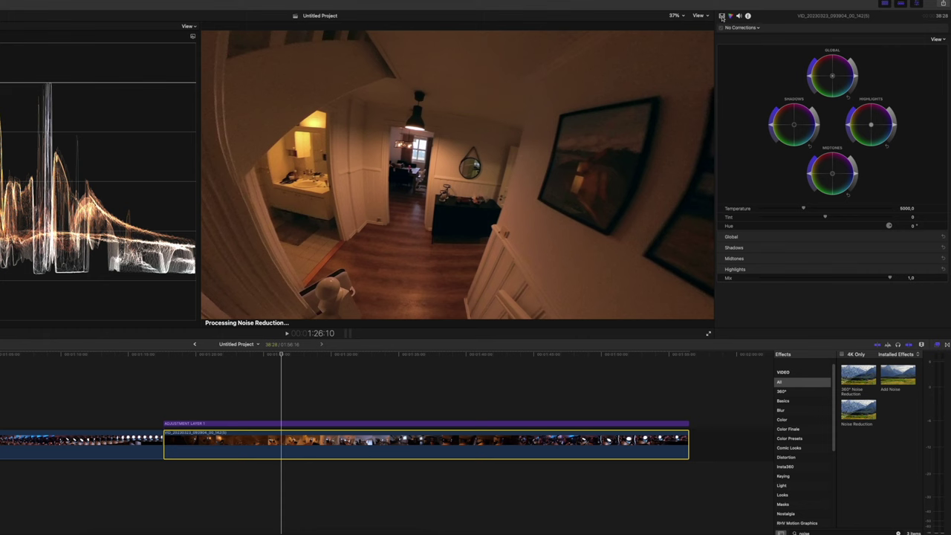
click(721, 17)
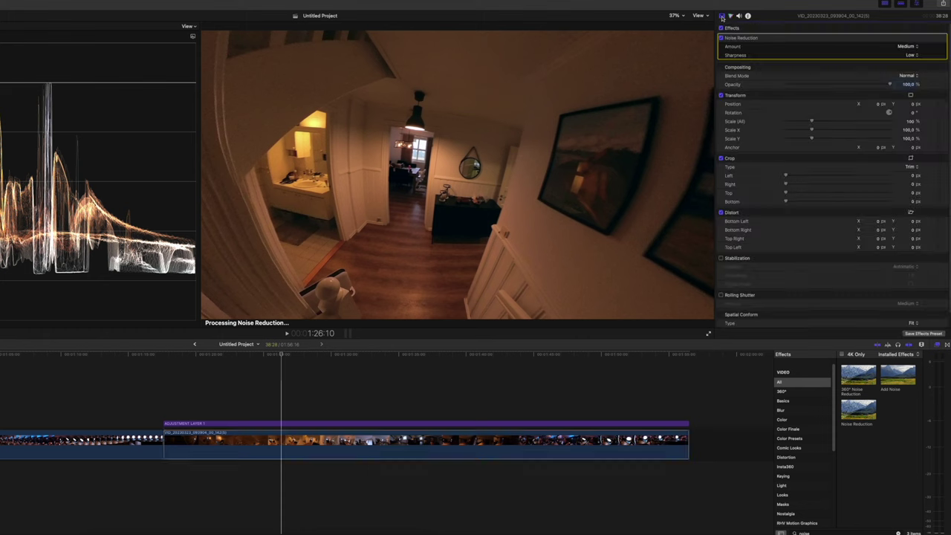
click(911, 49)
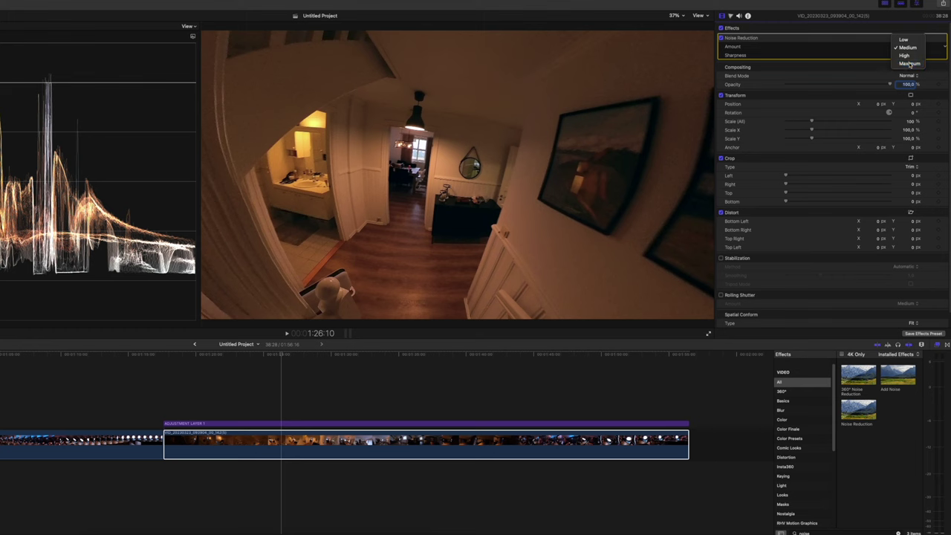
click(909, 63)
click(912, 55)
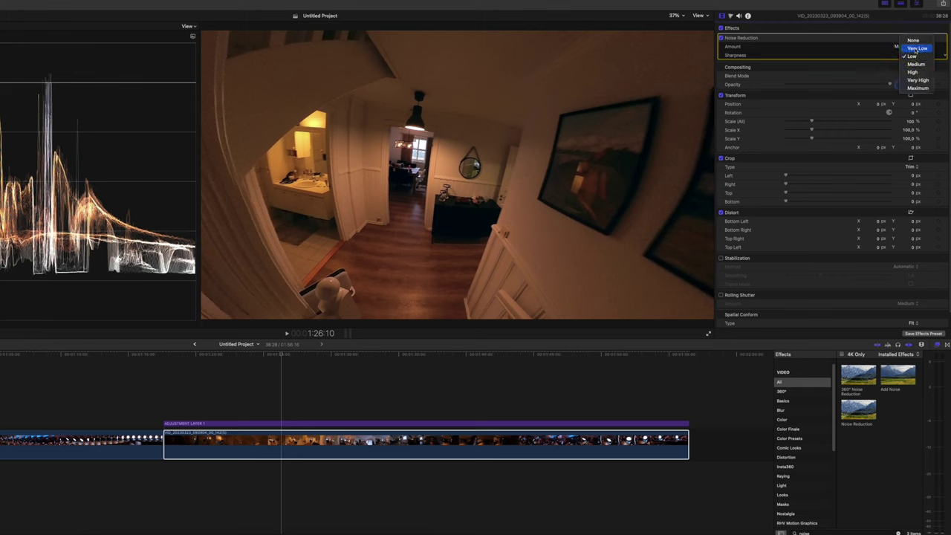
click(912, 41)
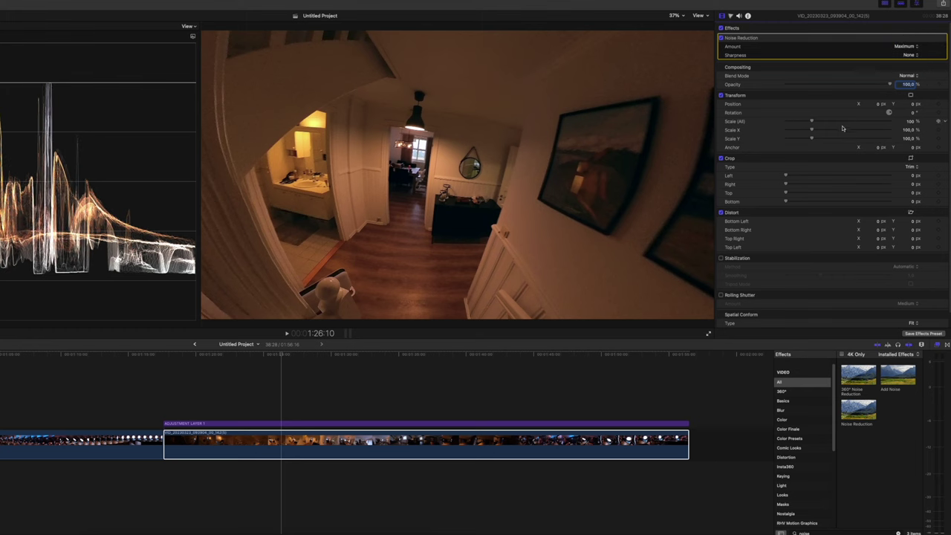
Add a second Noise Reduction effect to the clip, set its Amount to Maximum and lower its Sharpness
double_click(860, 410)
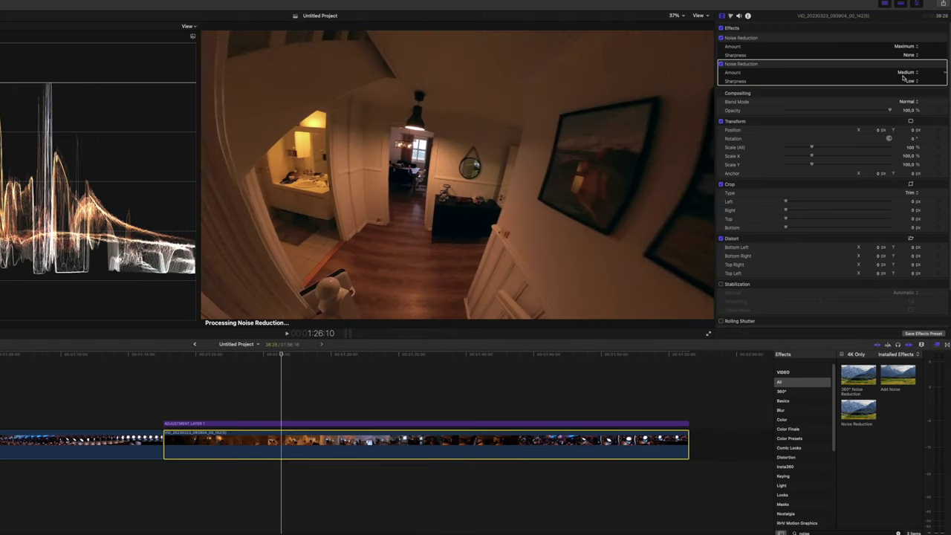
click(903, 75)
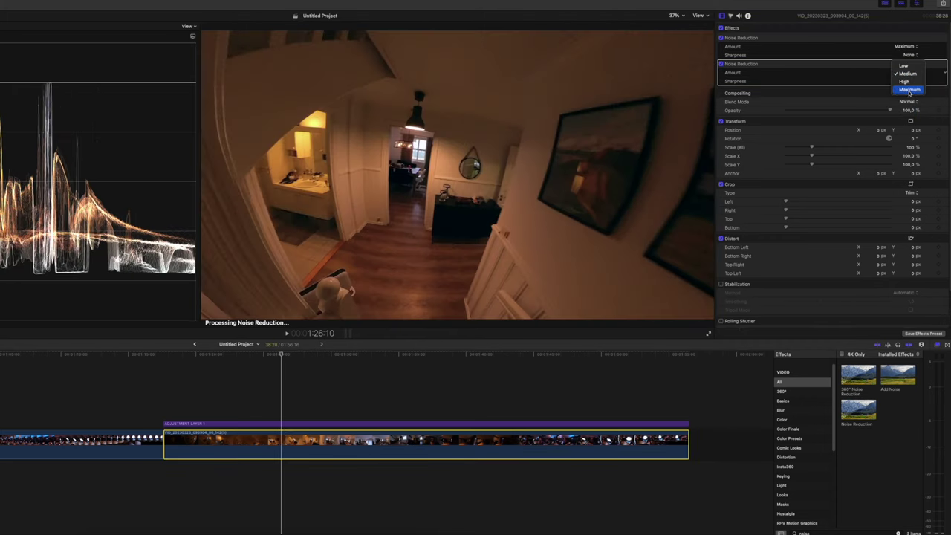
click(913, 90)
click(916, 84)
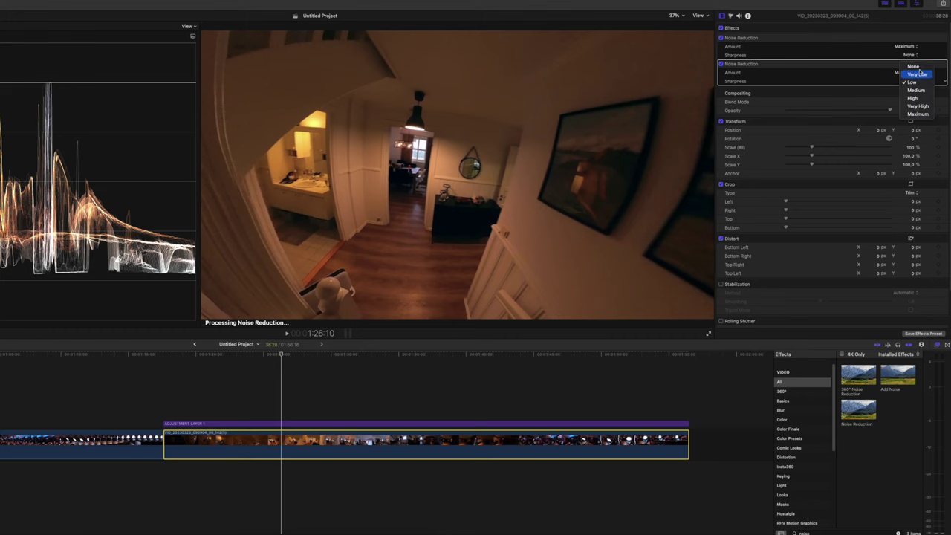
click(910, 72)
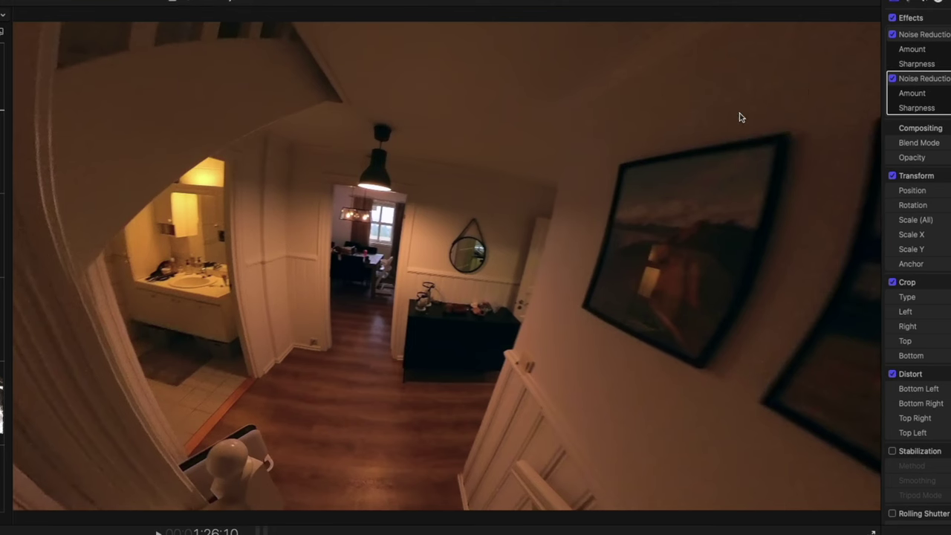
Switch both Noise Reduction effects off and back on to compare the noise in the hallway shot
click(892, 78)
click(892, 34)
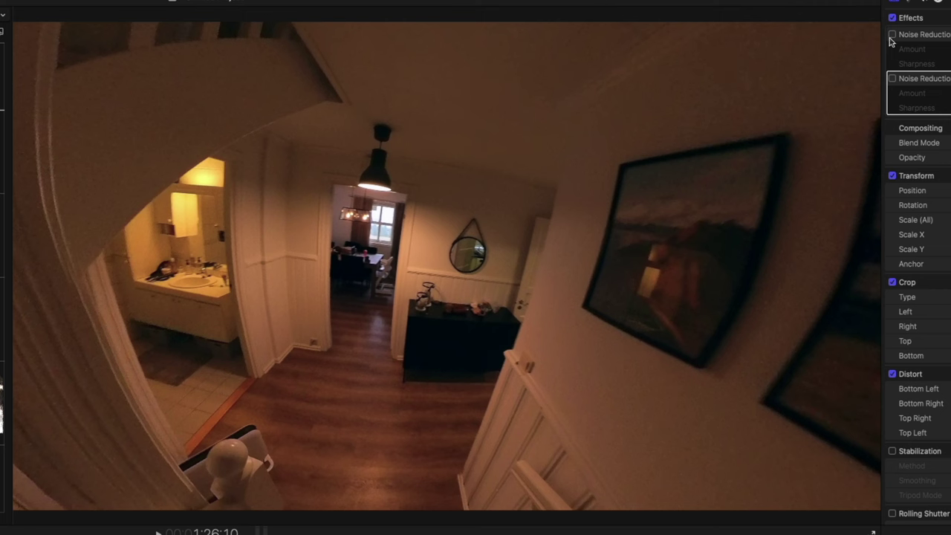
click(891, 78)
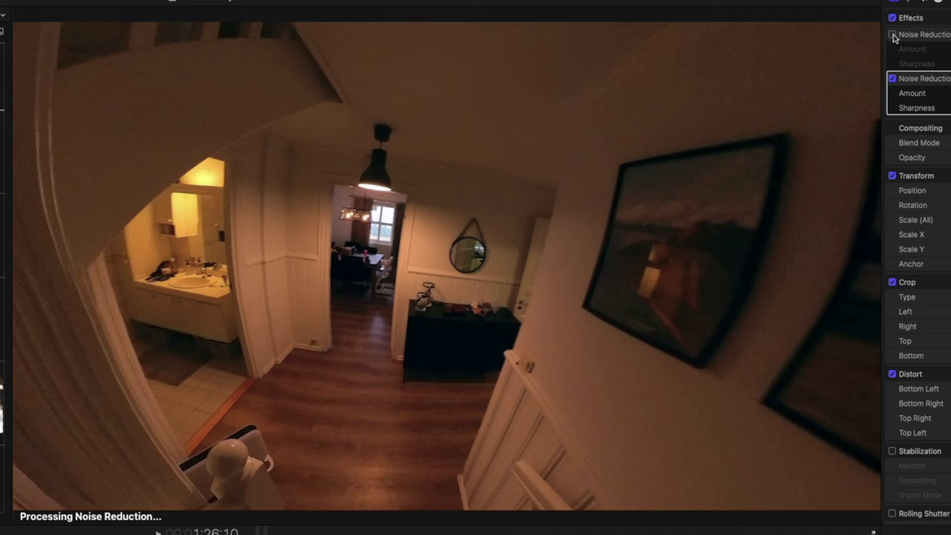
click(893, 35)
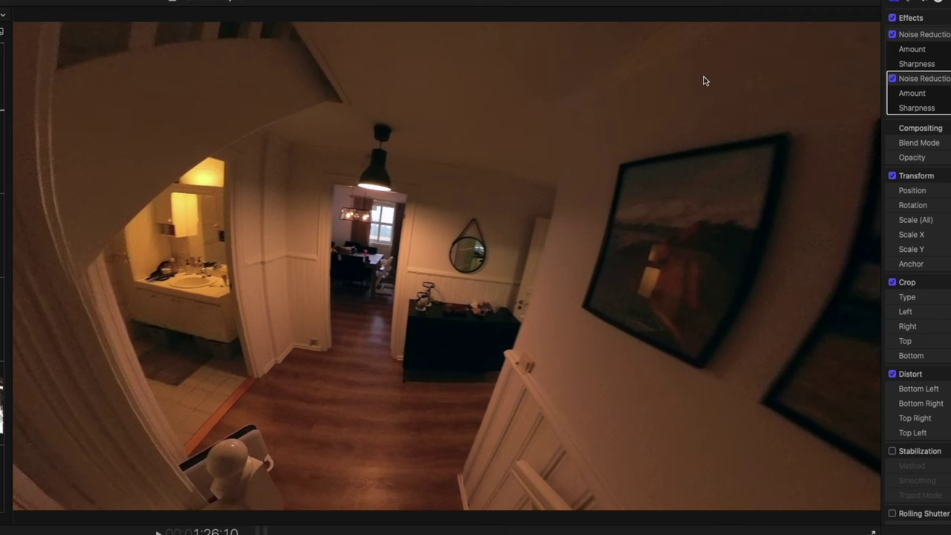